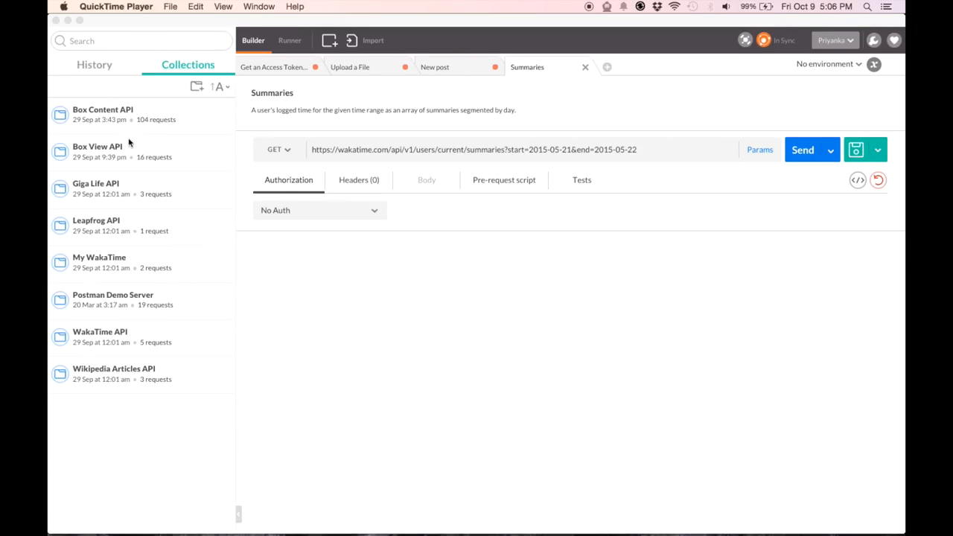
Review today's request history, go back to Collections, and list the Summaries request's HTTP methods.
click(103, 69)
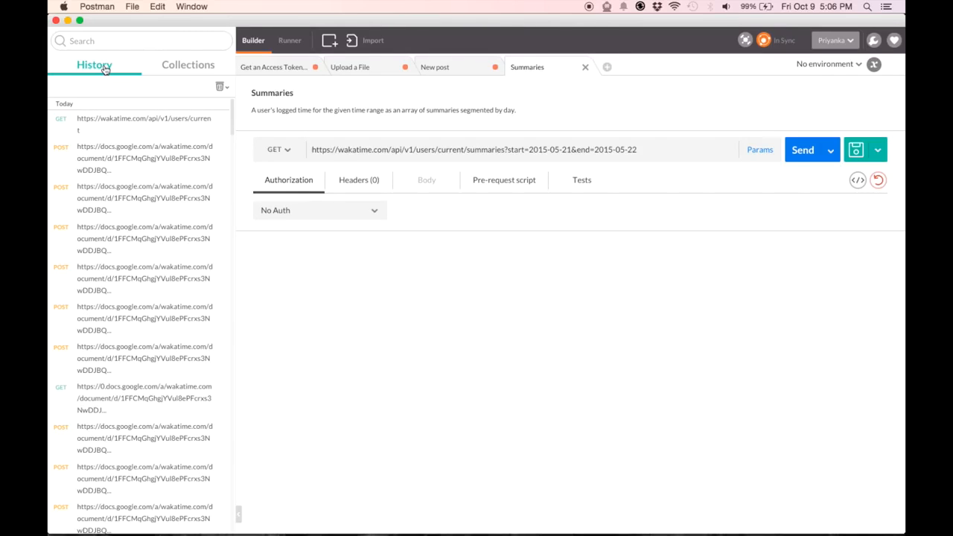
click(169, 69)
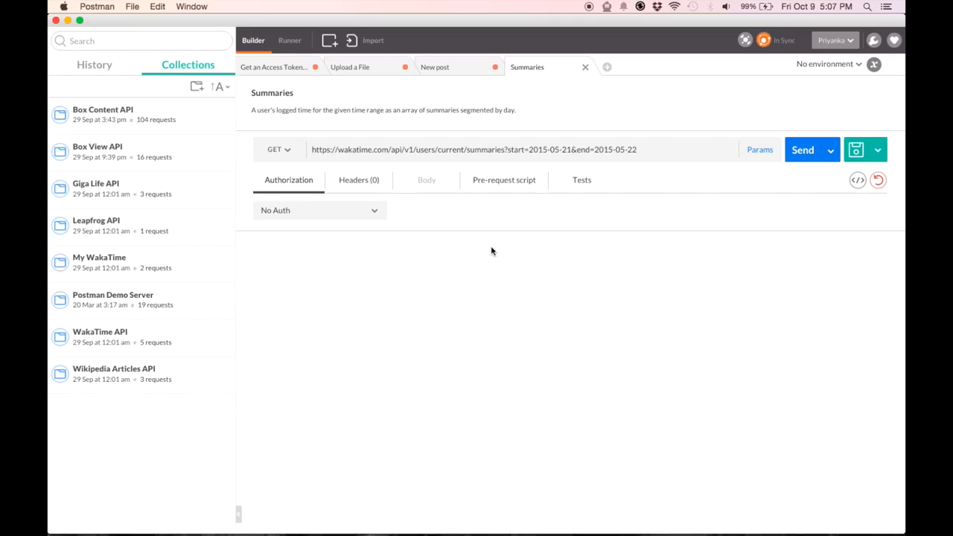
click(287, 149)
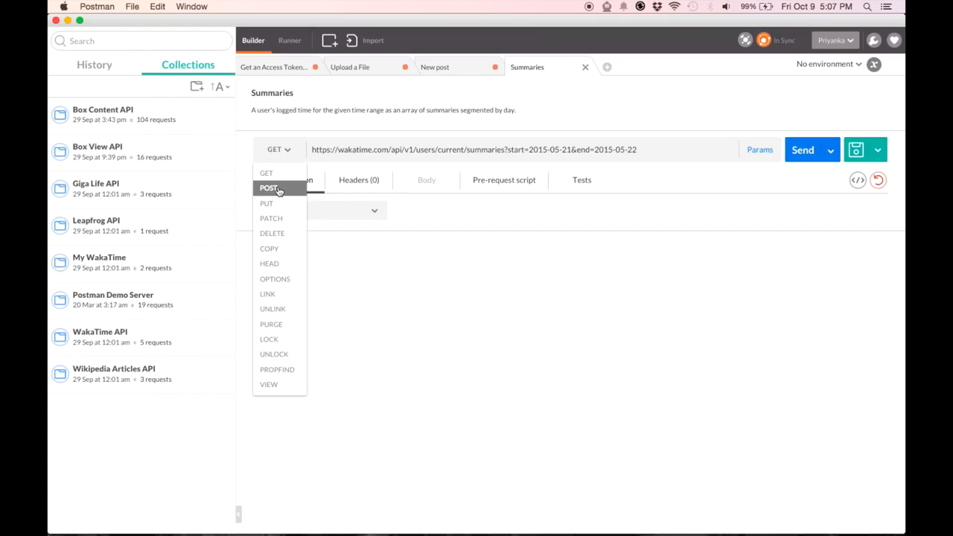
Switch the Summaries request method to COPY, then back to GET.
click(269, 250)
click(296, 146)
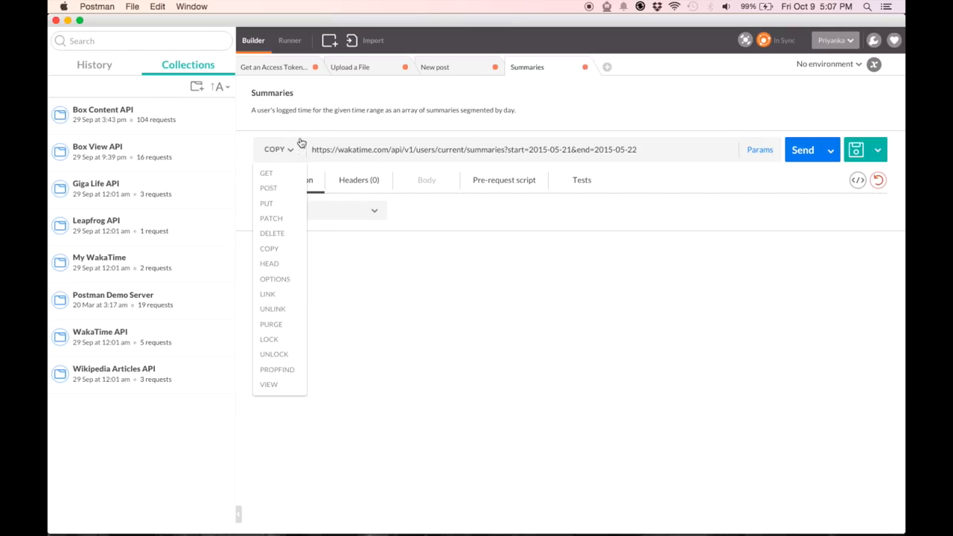
click(271, 176)
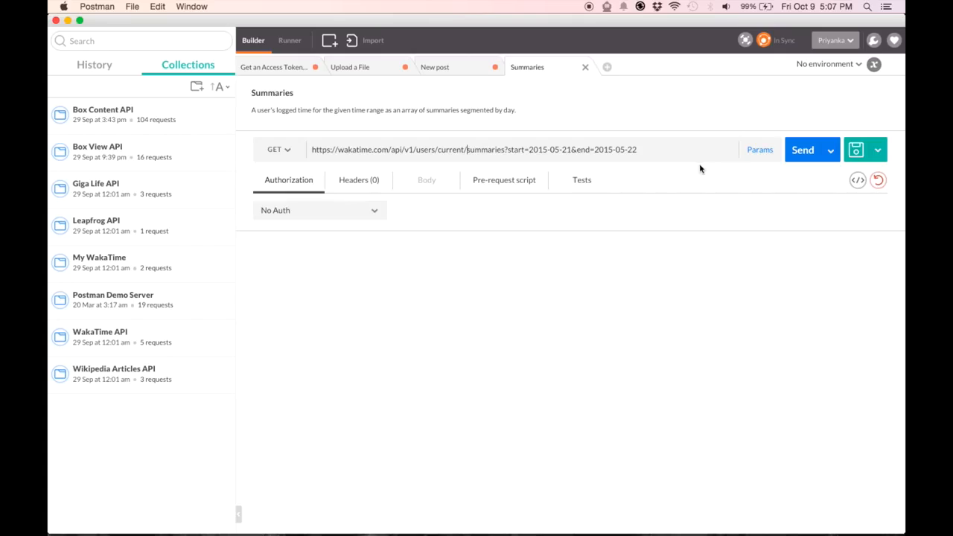
Show the URL parameters as rows and change the dates to 2015-09-01 through 2015-09-30.
click(754, 158)
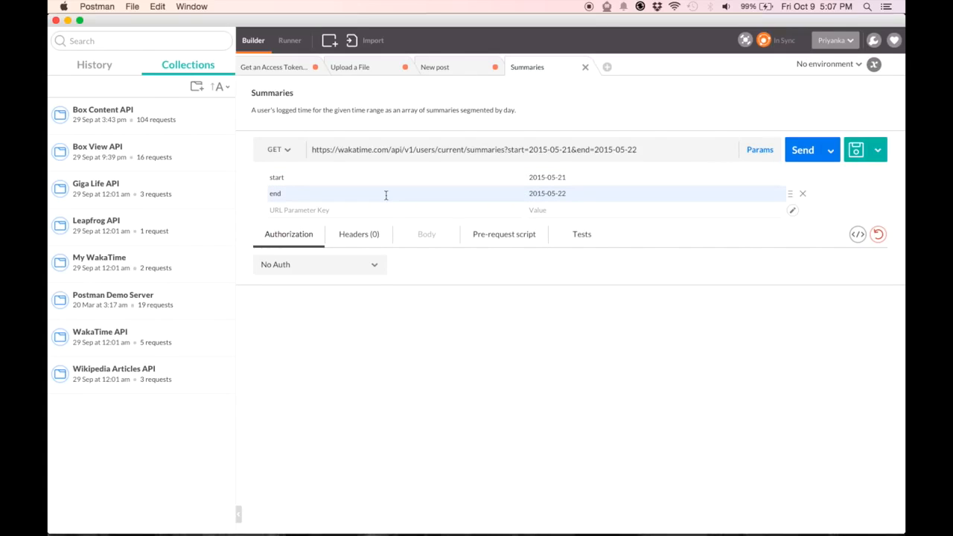
click(549, 178)
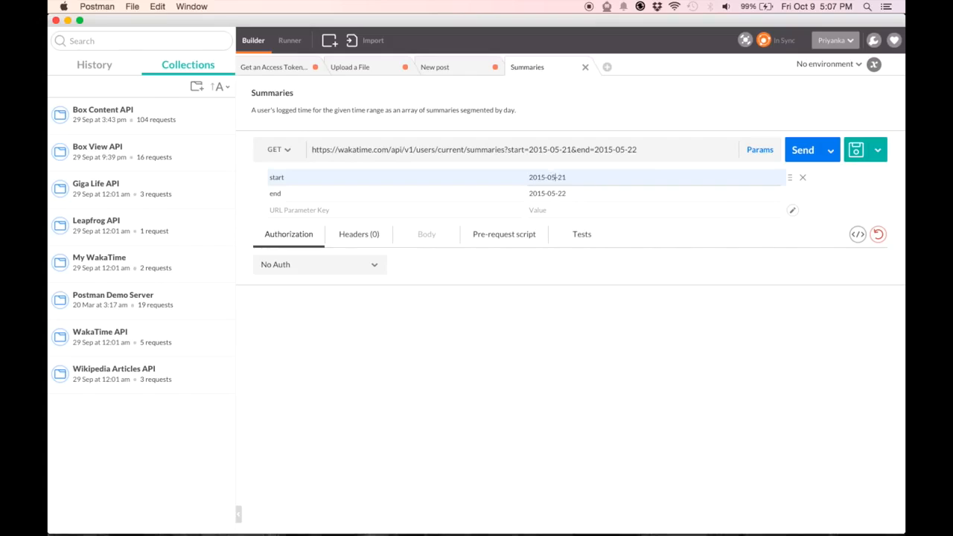
key(BackSpace)
text(9)
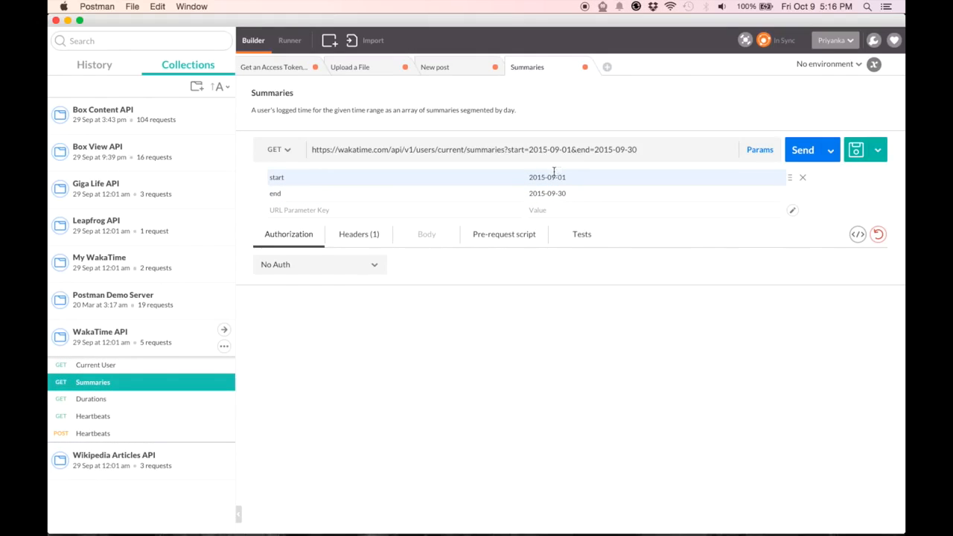
drag(530, 149, 567, 150)
right_click(560, 149)
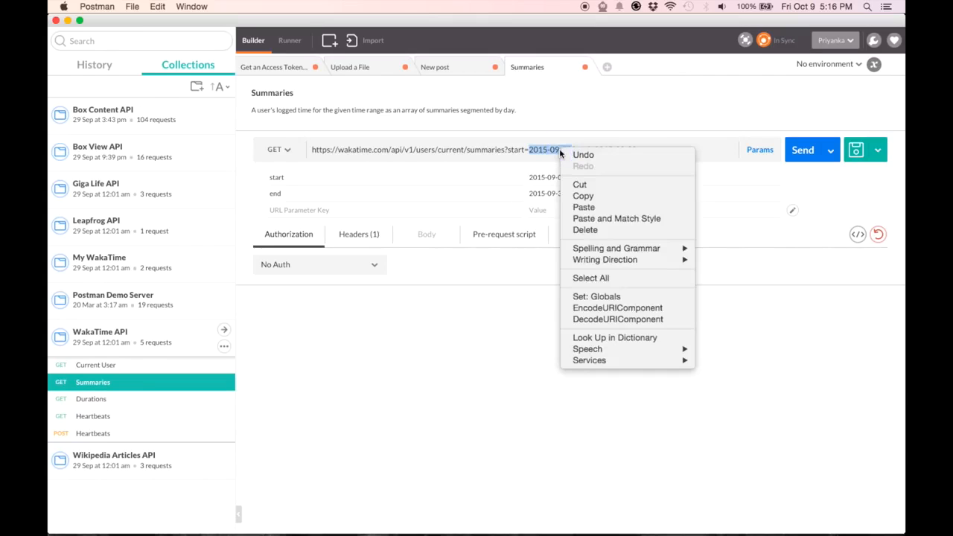
click(472, 351)
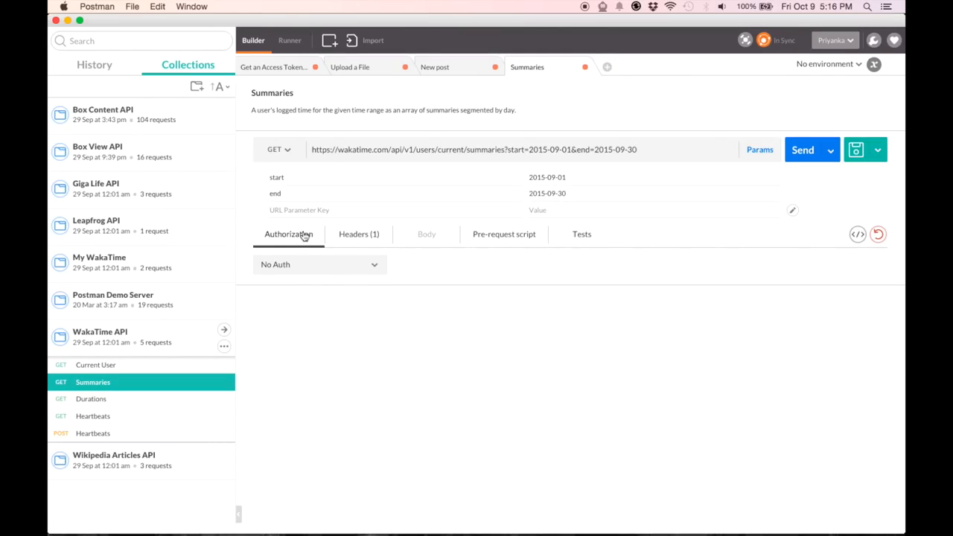
click(315, 266)
Set Basic Auth with the account e-mail as username and the pasted API key as password.
click(309, 300)
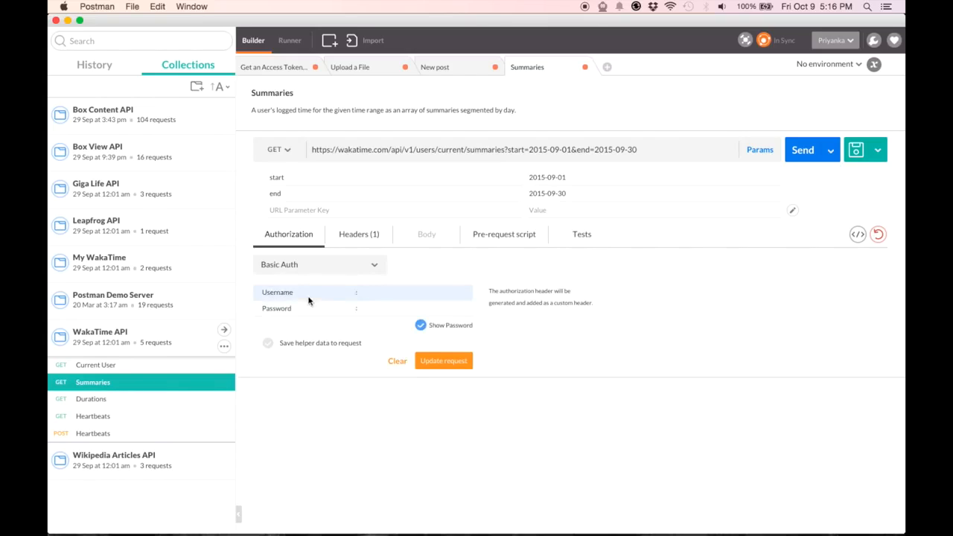
click(382, 297)
key(Tab)
text(Basic)
key(super+v)
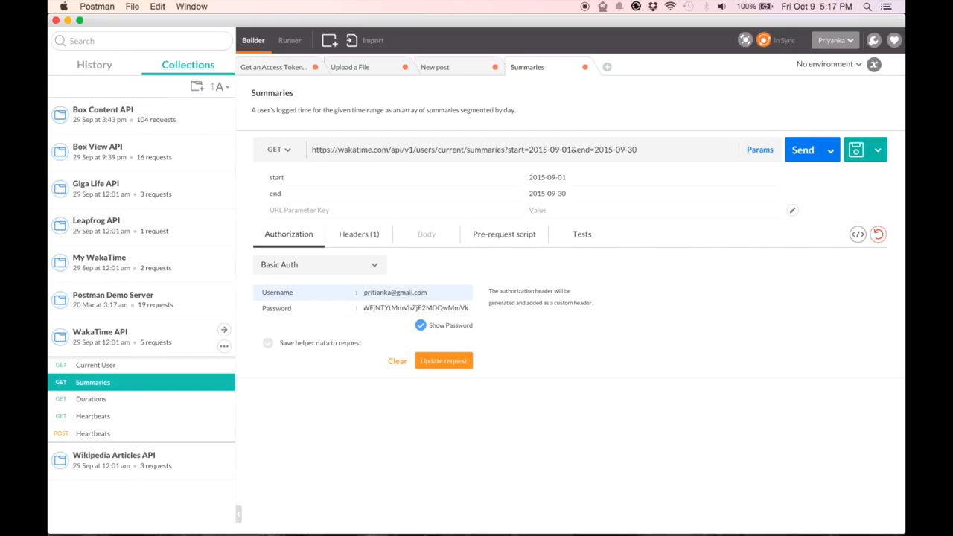
Generate and check the Authorization header, then send the request, getting 401 UNAUTHORIZED.
click(439, 361)
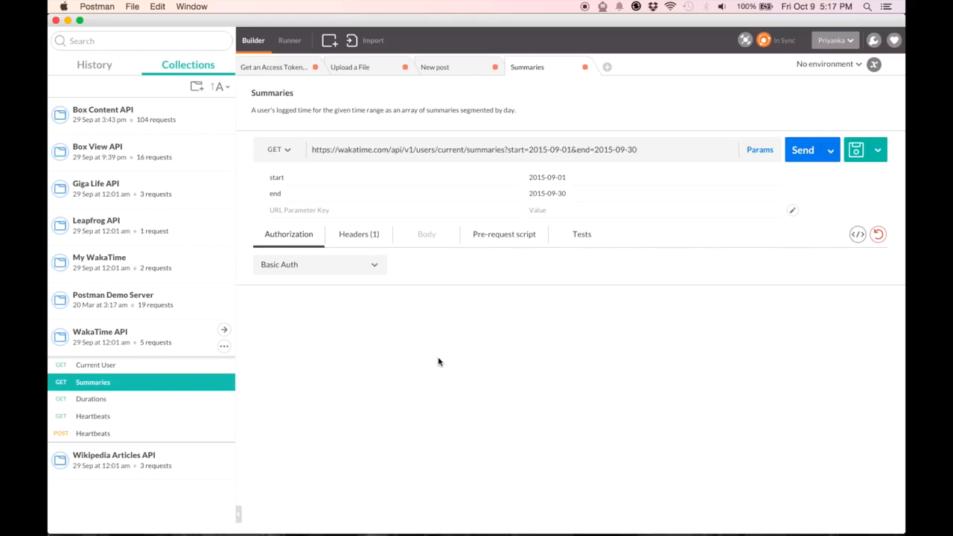
click(368, 242)
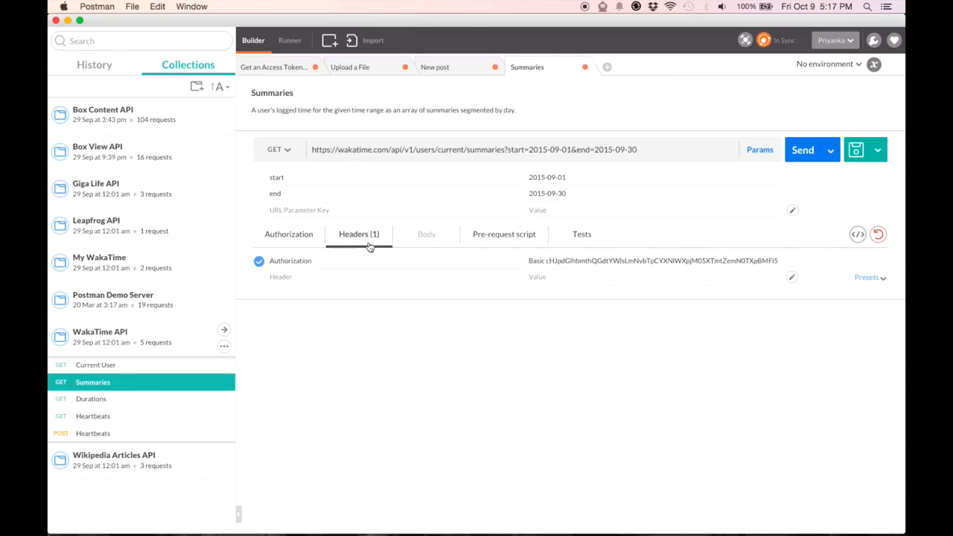
click(305, 243)
click(789, 156)
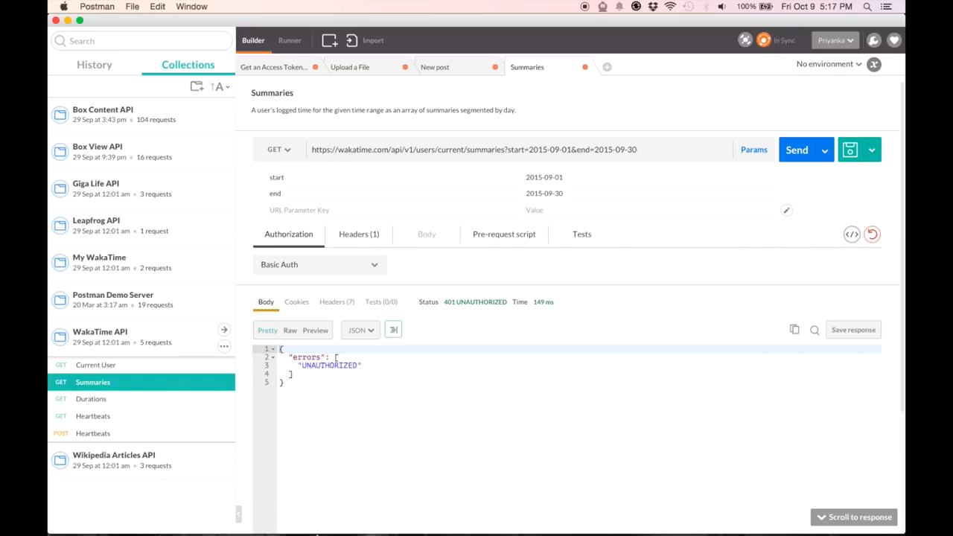
Turn on the Postman Interceptor in the proxy settings.
click(315, 511)
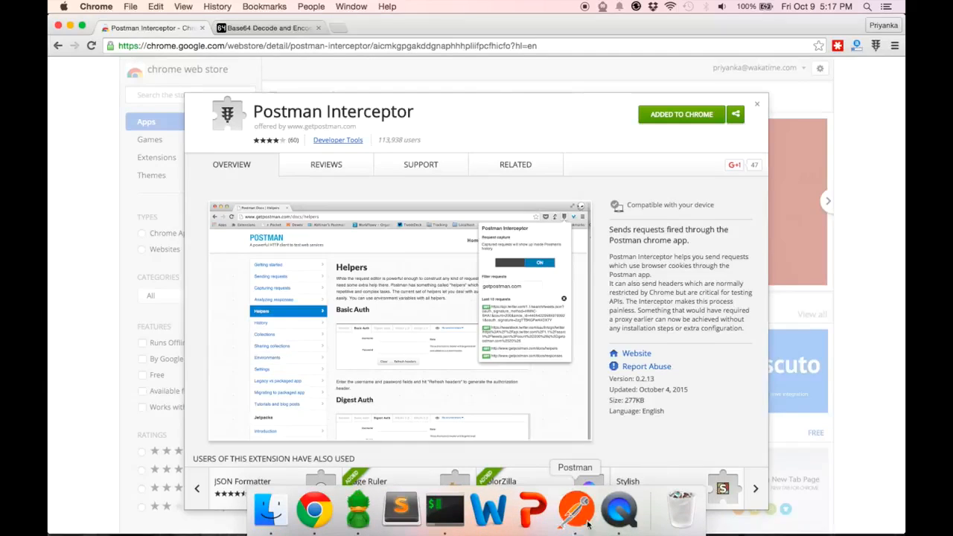
click(579, 512)
click(747, 45)
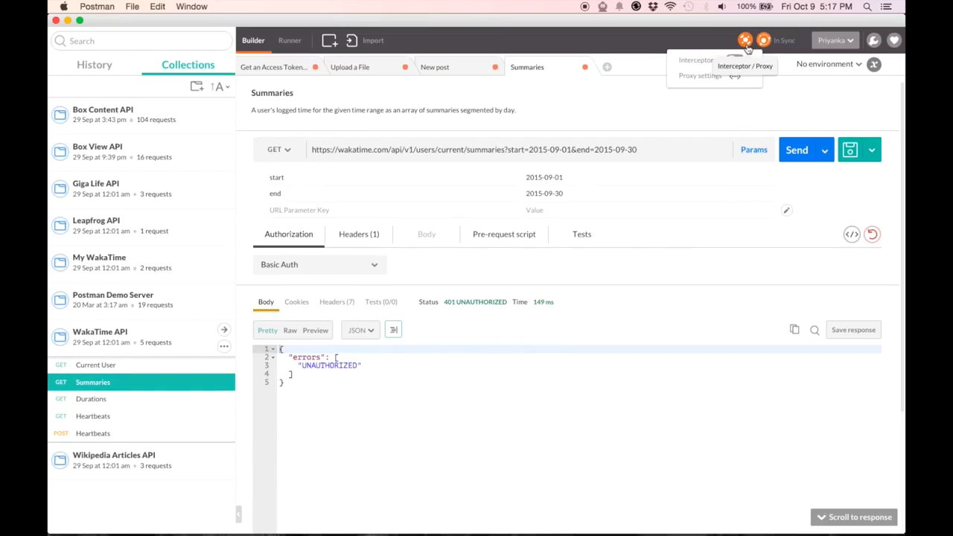
click(735, 59)
click(797, 111)
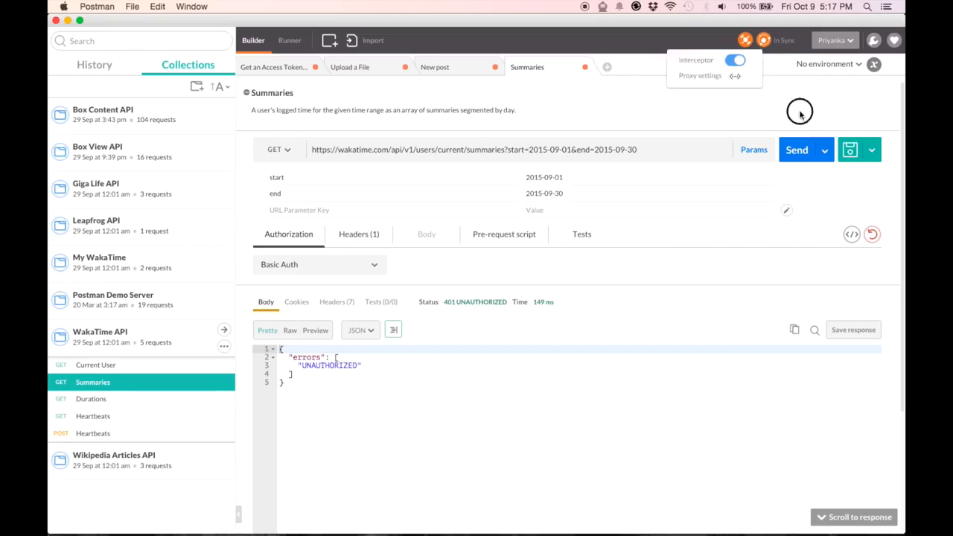
Resend the Summaries request for 200 OK and view the empty header presets list.
click(803, 153)
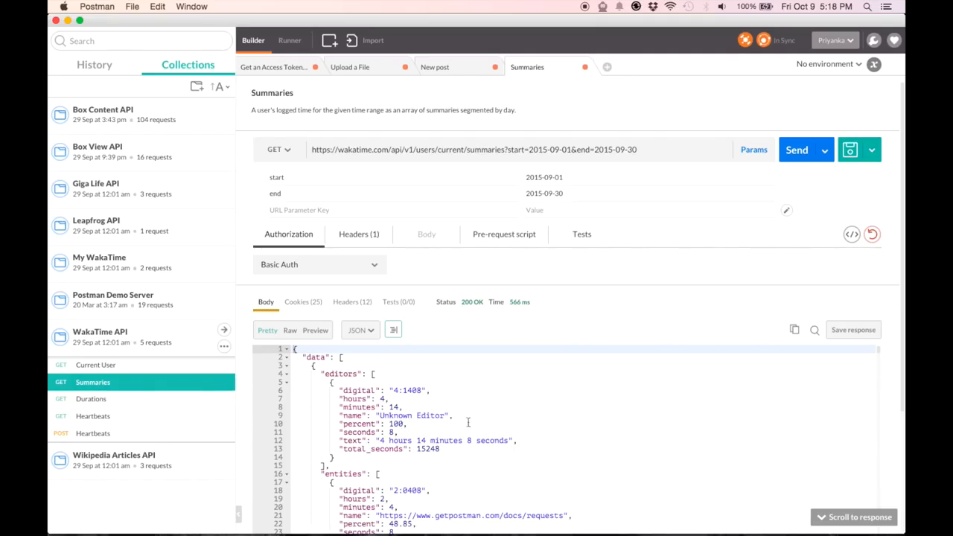
click(376, 236)
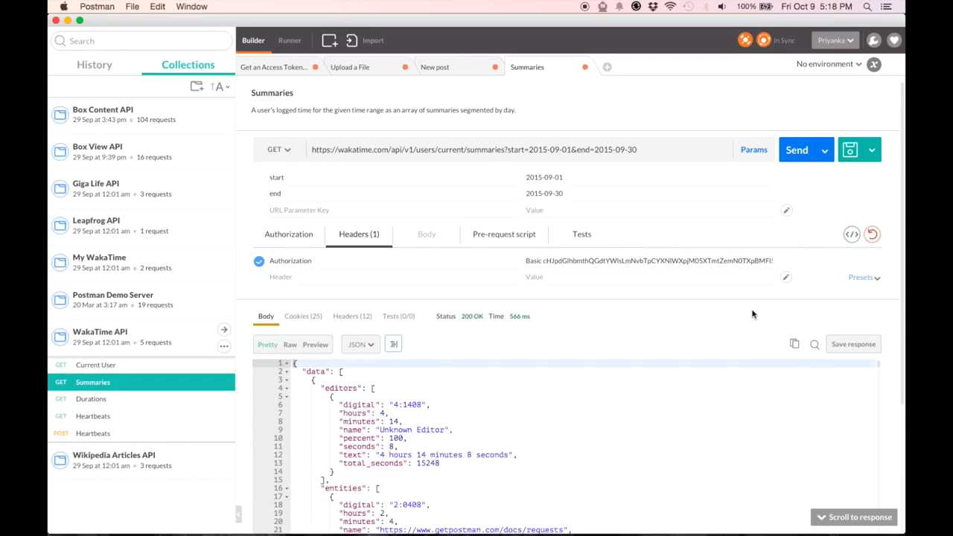
click(860, 278)
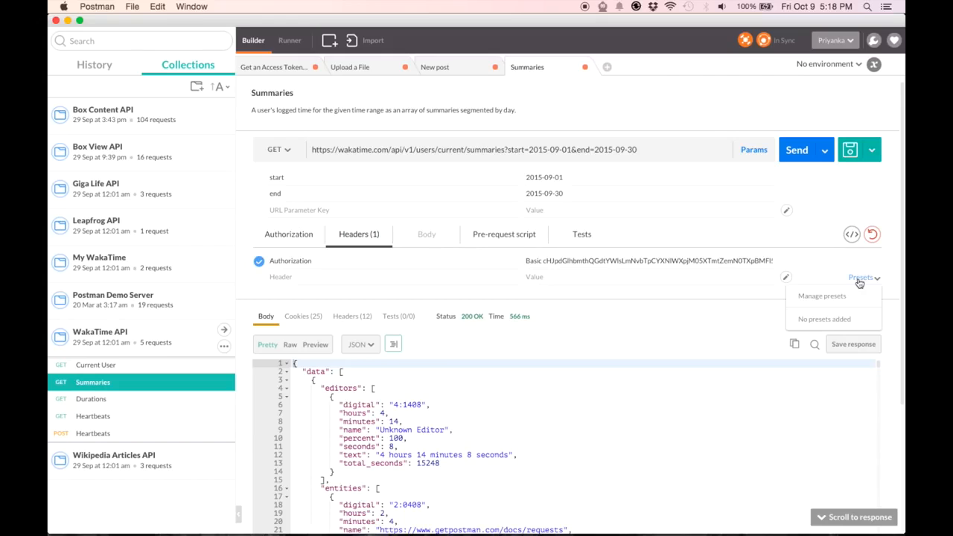
Save header preset 'Waka Preset' with an Authorization header of Basic plus the pasted encoded credentials.
click(824, 296)
click(333, 301)
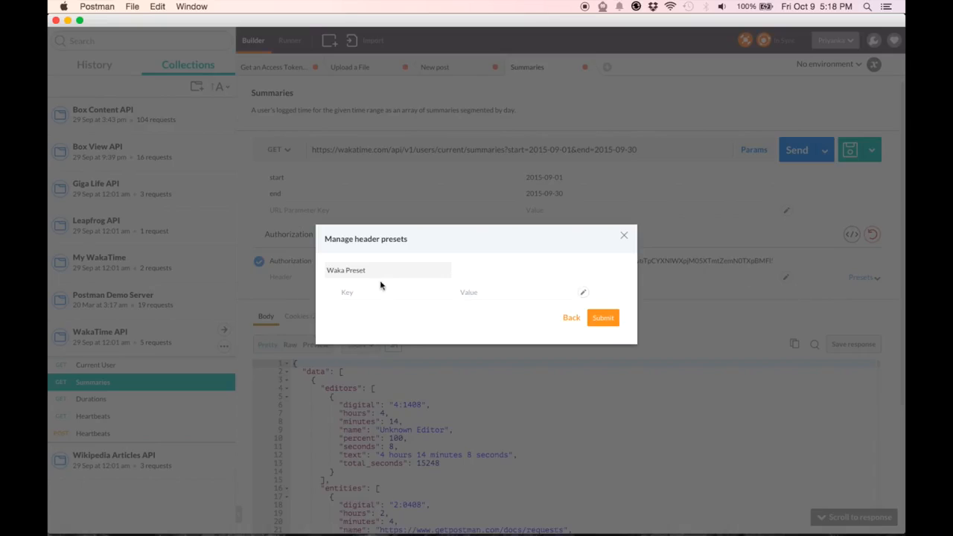
click(345, 270)
key(Tab)
text(Authorization)
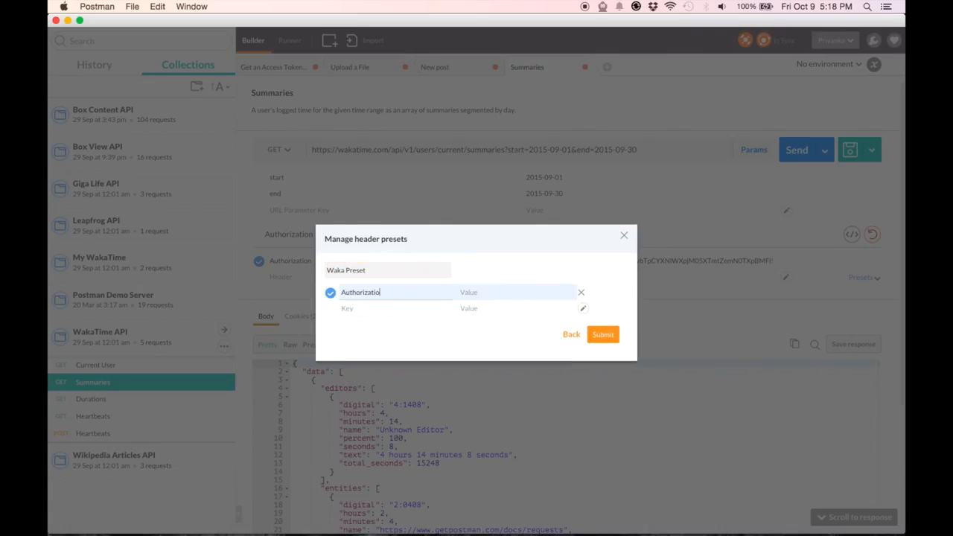
key(Tab)
text(Basic)
key(super+v)
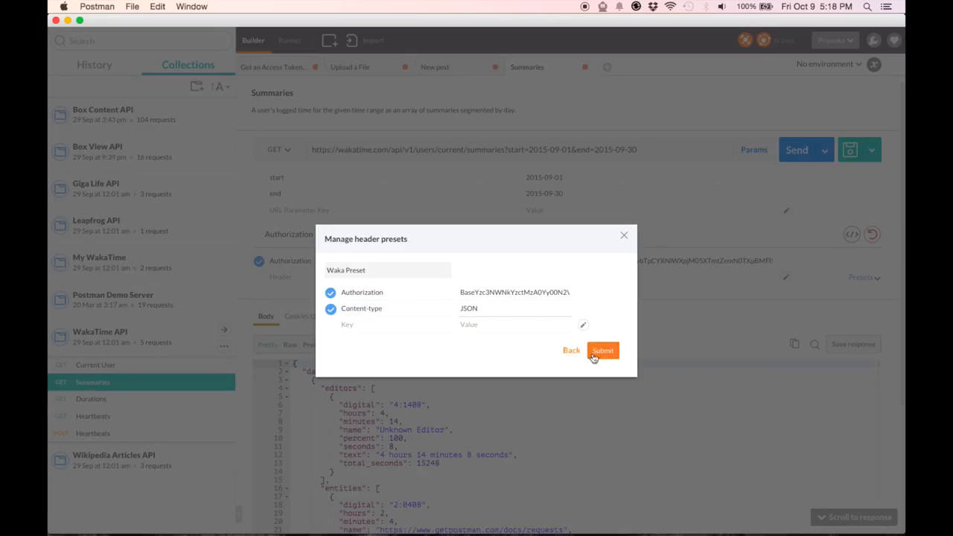
click(603, 351)
click(625, 236)
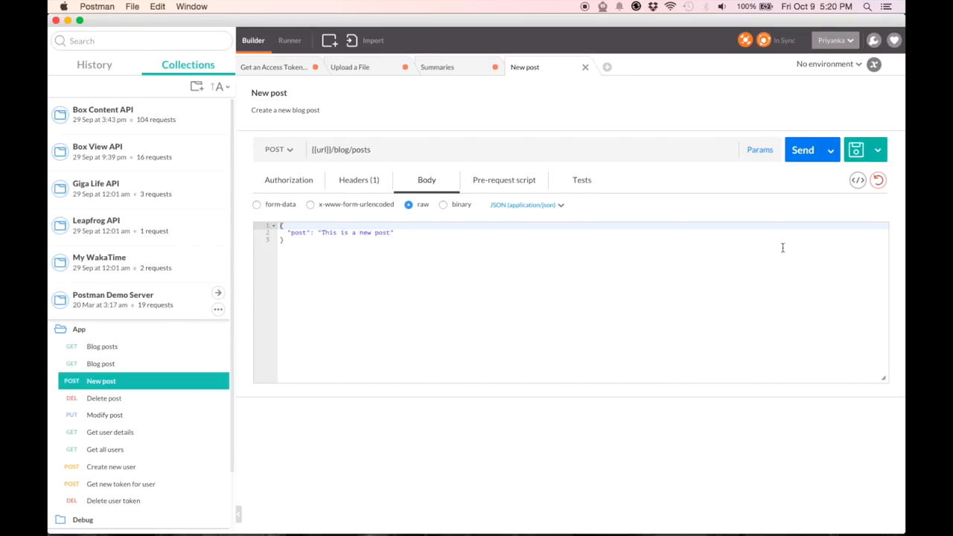
Check New post's Content-Type: application/json header, then switch to the Upload a File request.
click(360, 184)
click(333, 225)
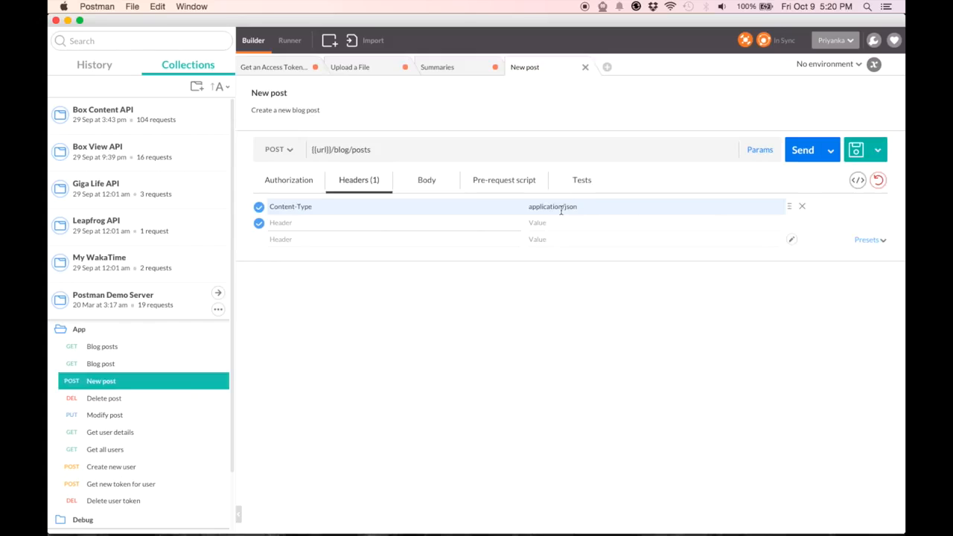
click(366, 69)
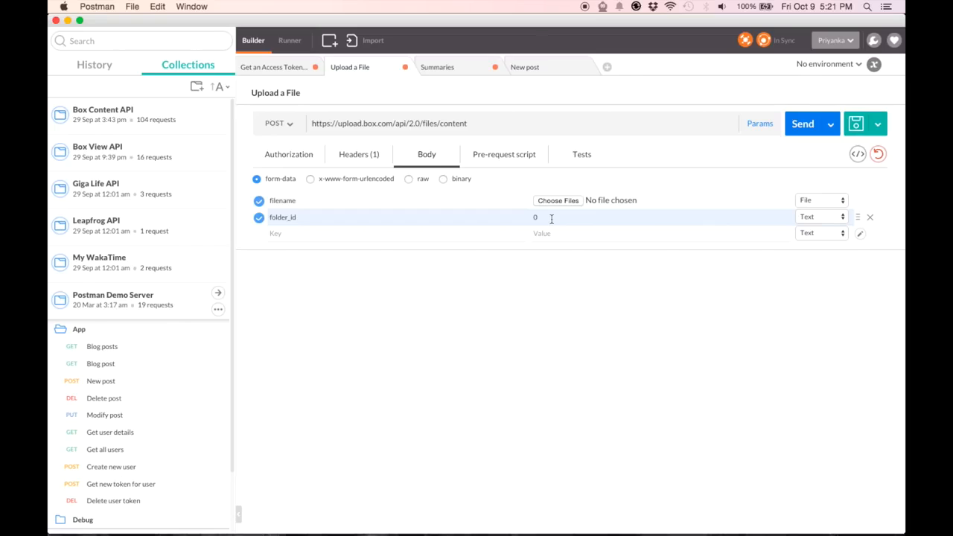
Open the Get an Access Token for a Scoped Folder request and set its body to binary.
click(259, 68)
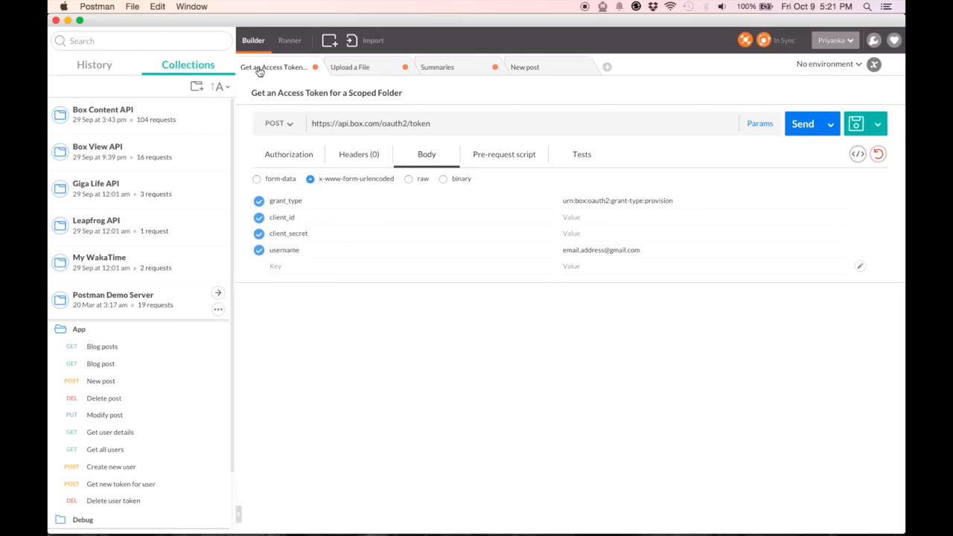
click(443, 179)
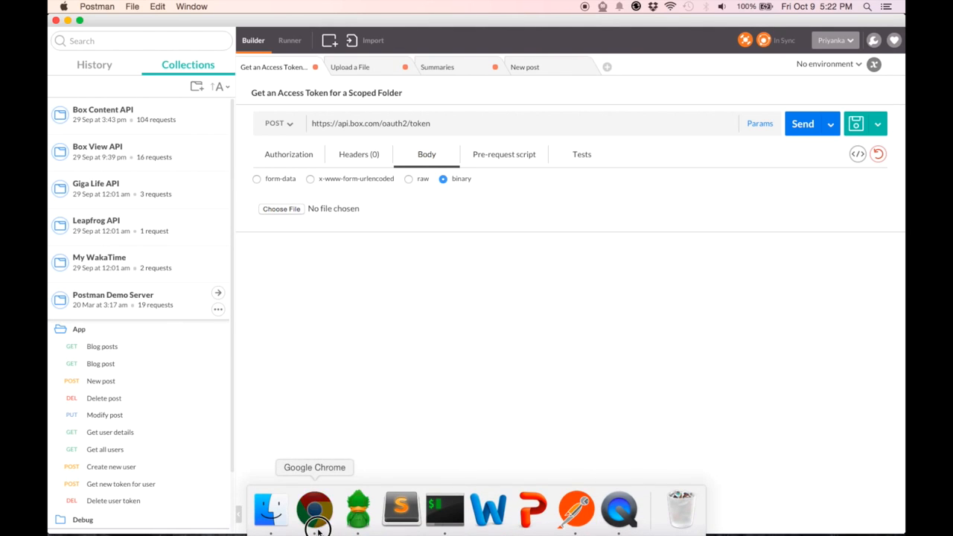
In Chrome, turn on request capture in the Postman Interceptor extension.
click(313, 509)
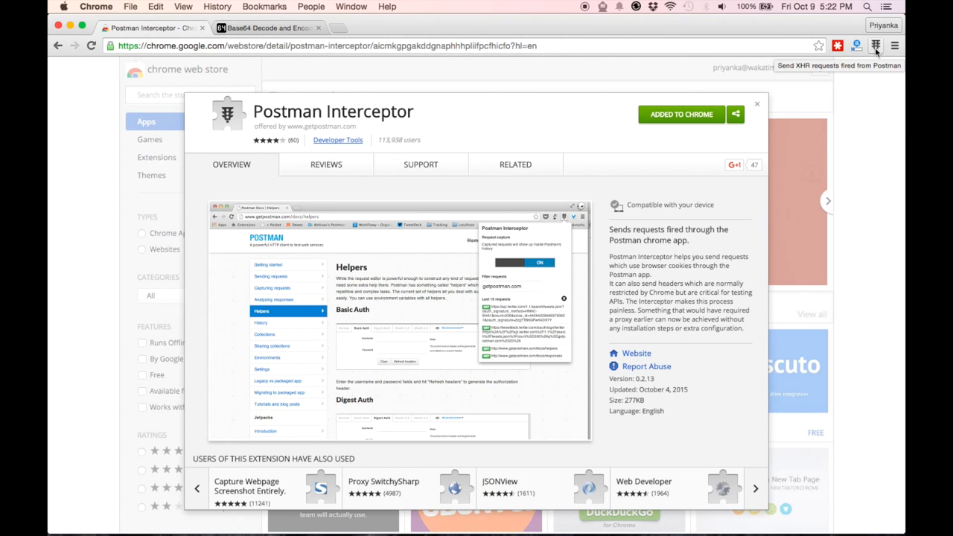
click(877, 49)
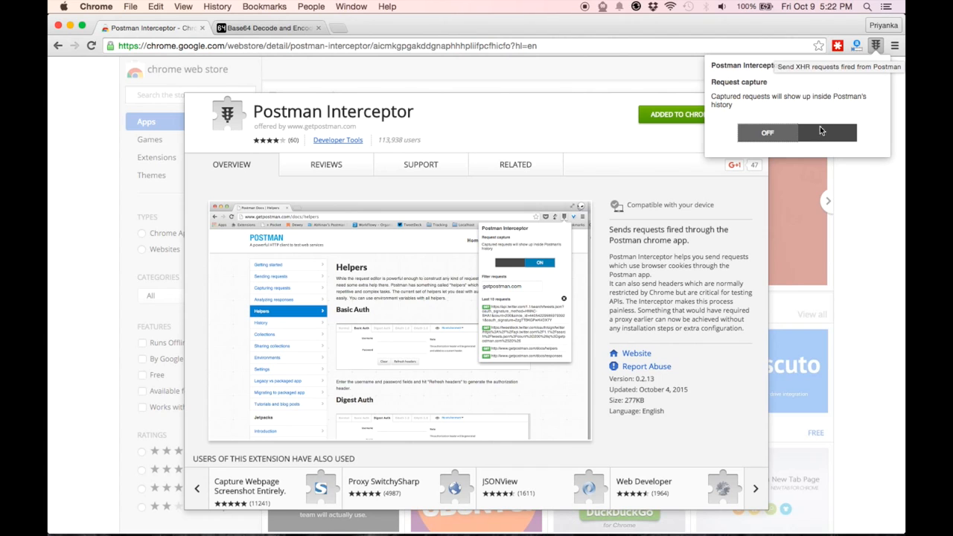
click(822, 136)
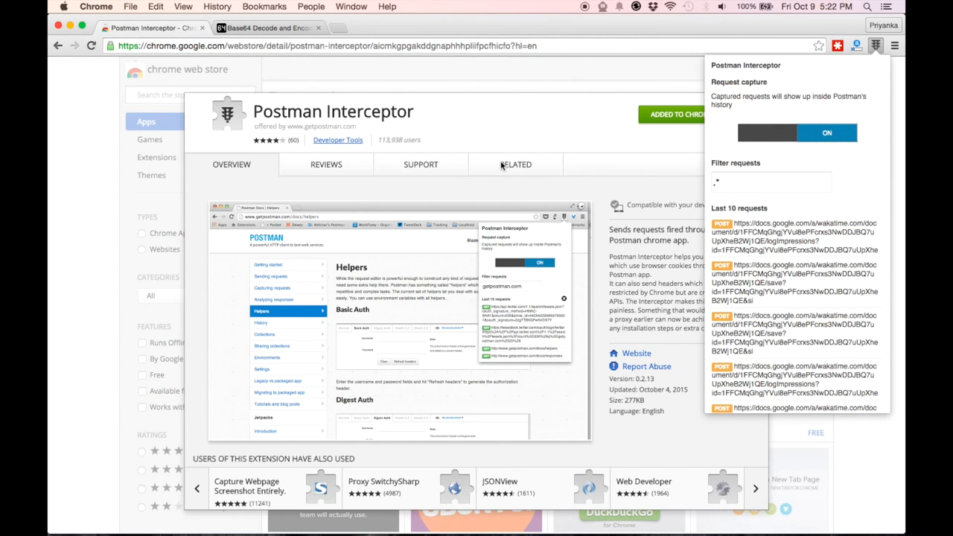
Visit getpostman.com and its About us page, then view them in Postman's history.
key(super+t)
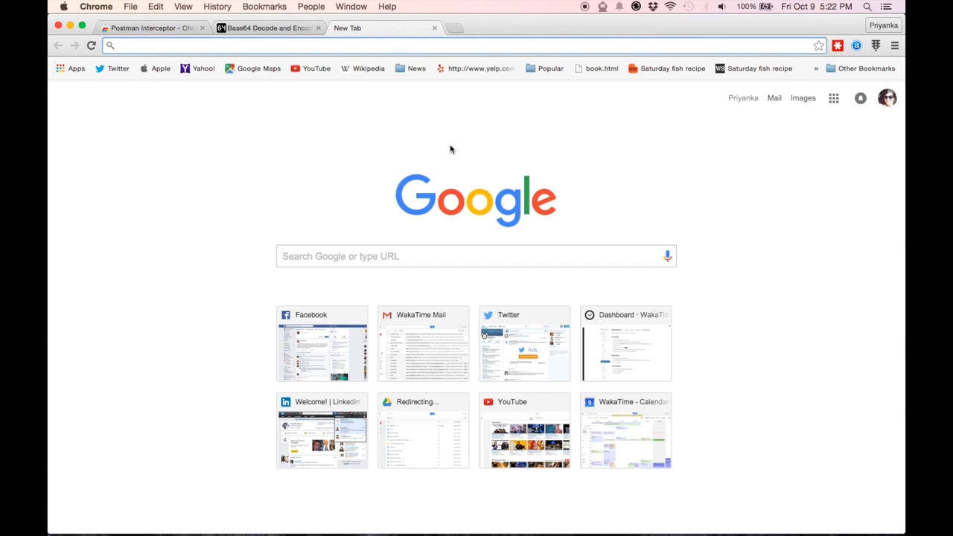
text(getpostman.com)
key(Return)
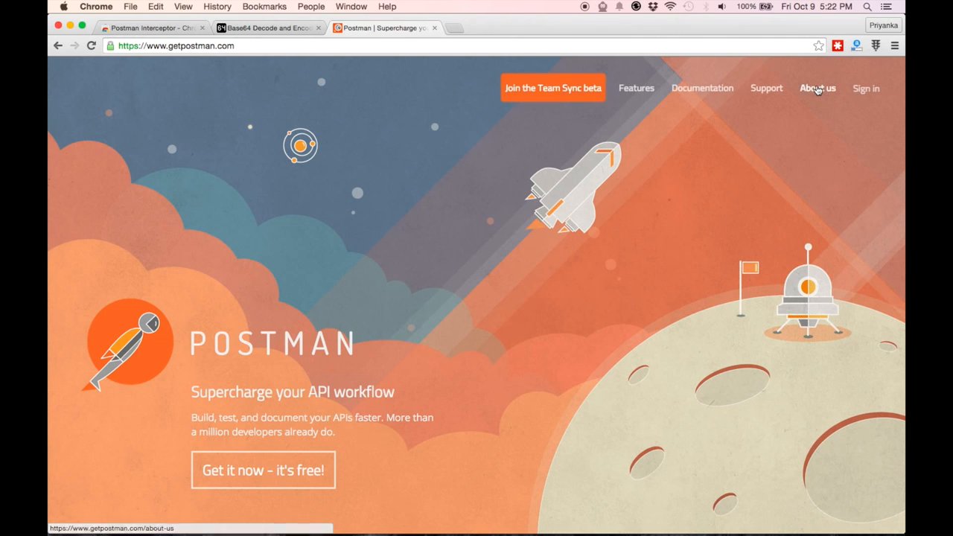
click(817, 89)
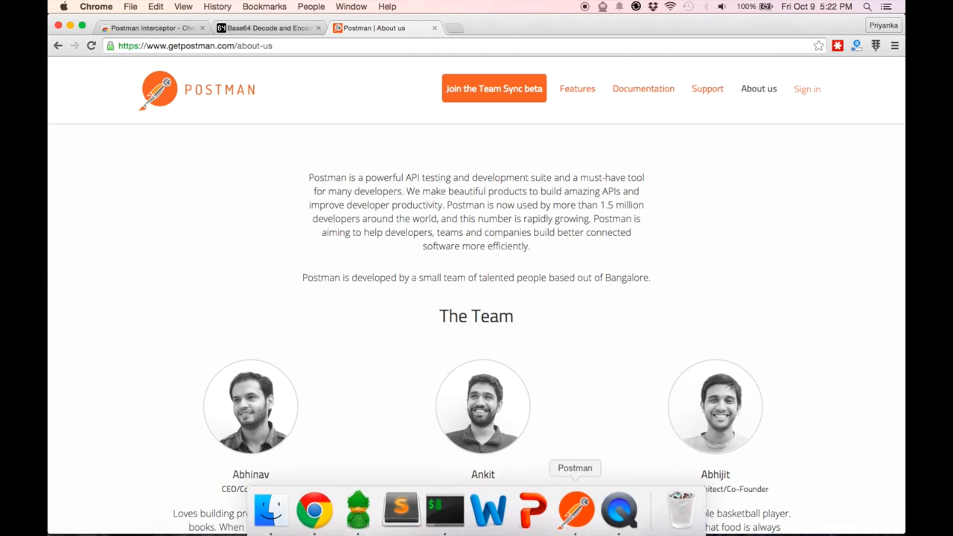
click(578, 514)
click(108, 67)
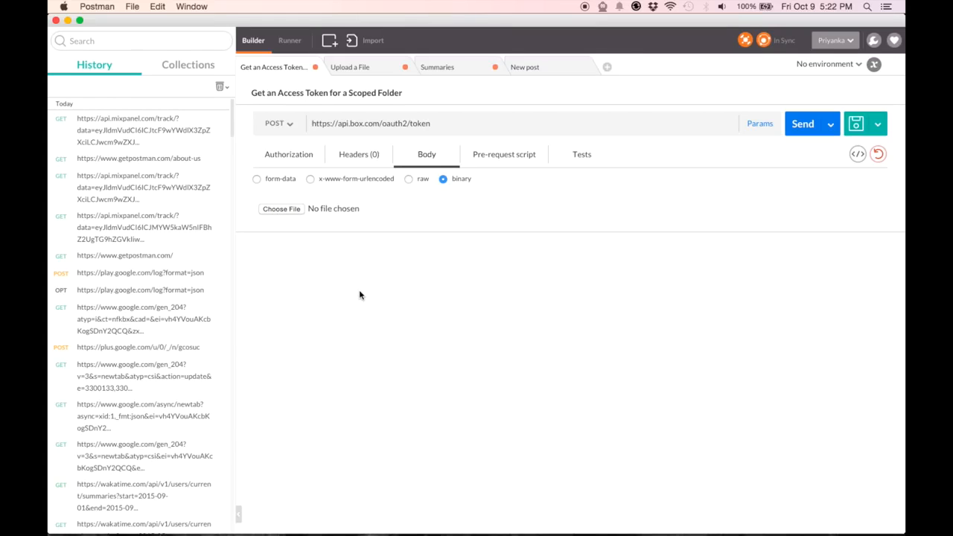
click(745, 41)
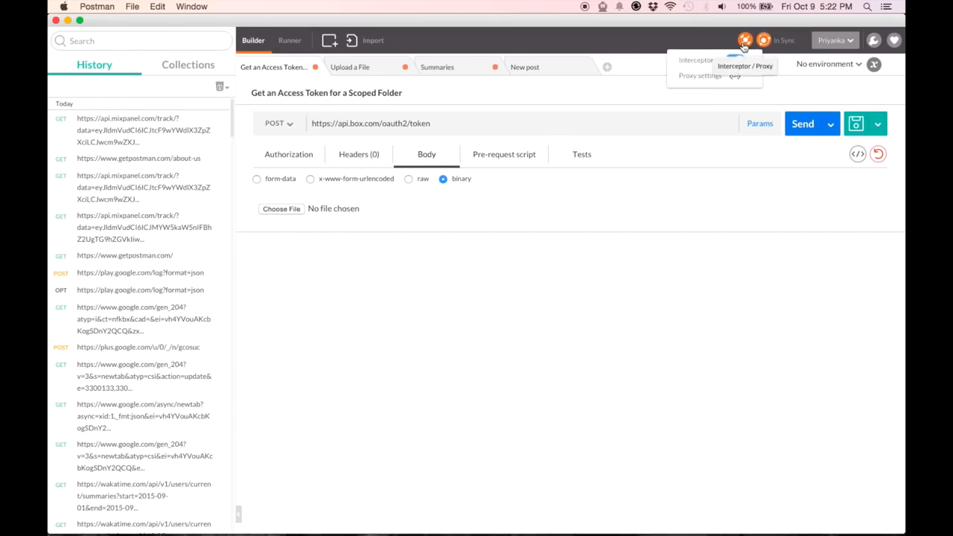
click(708, 78)
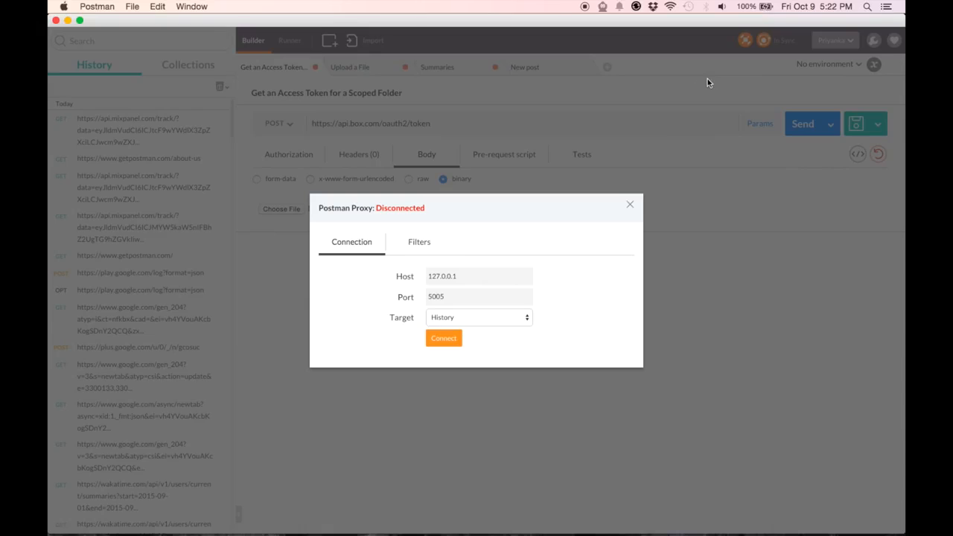
click(631, 208)
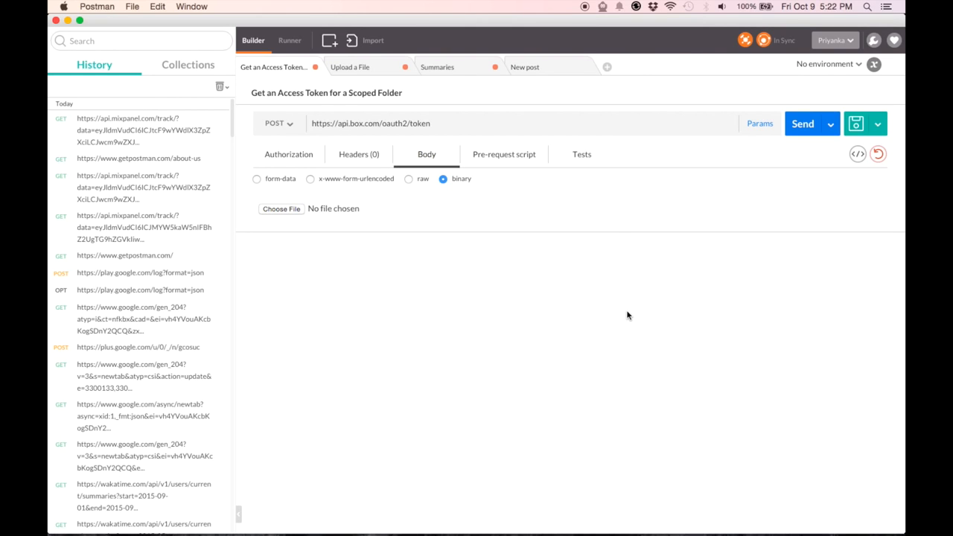